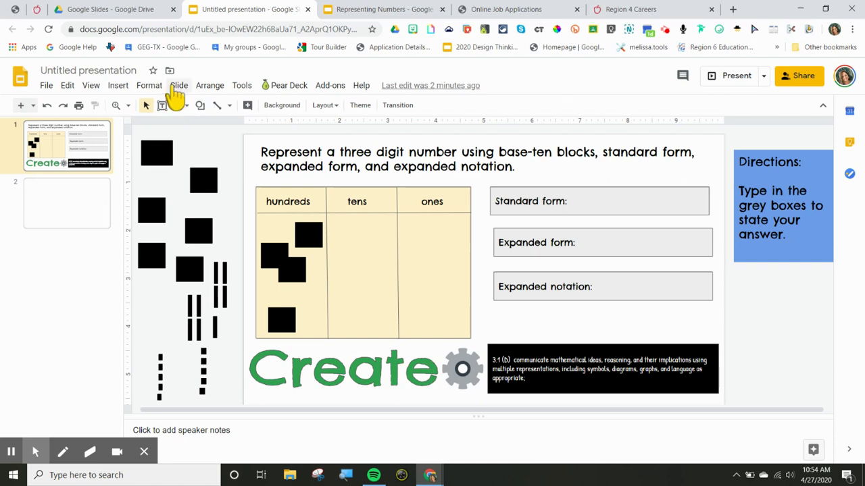
# Step: Open the slide master for editing and delete the title placeholder from the Main point layout
pyautogui.click(179, 87)
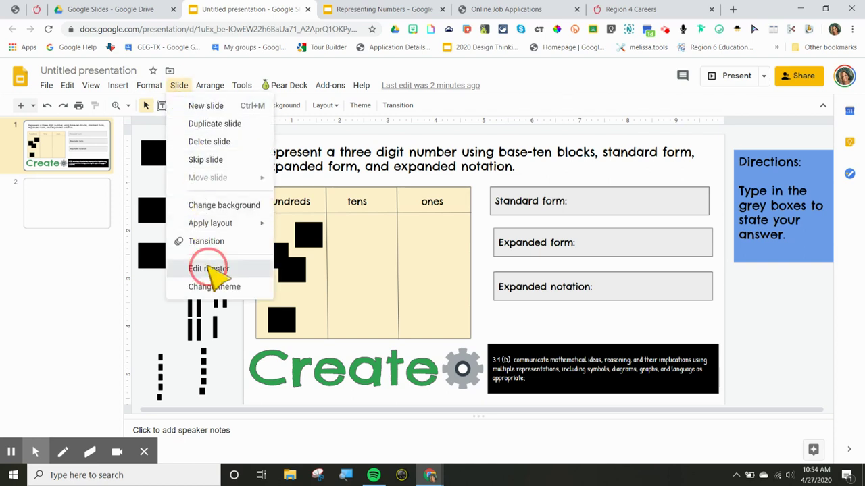
pyautogui.click(208, 270)
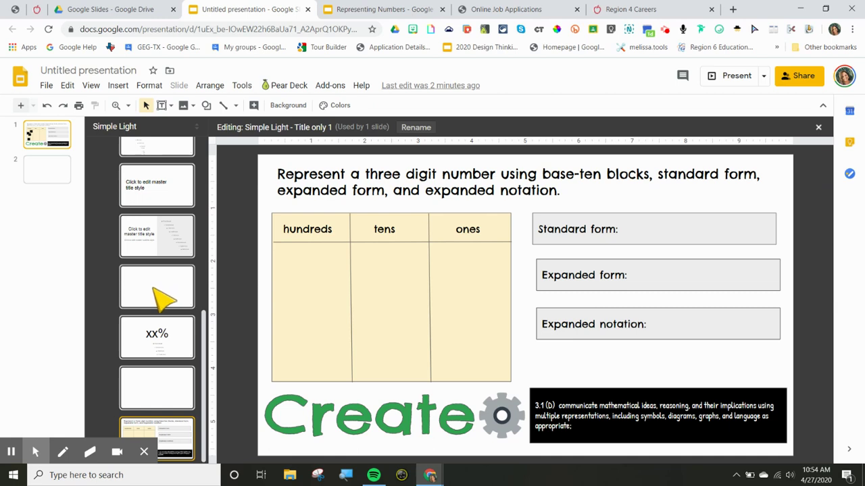
pyautogui.click(154, 289)
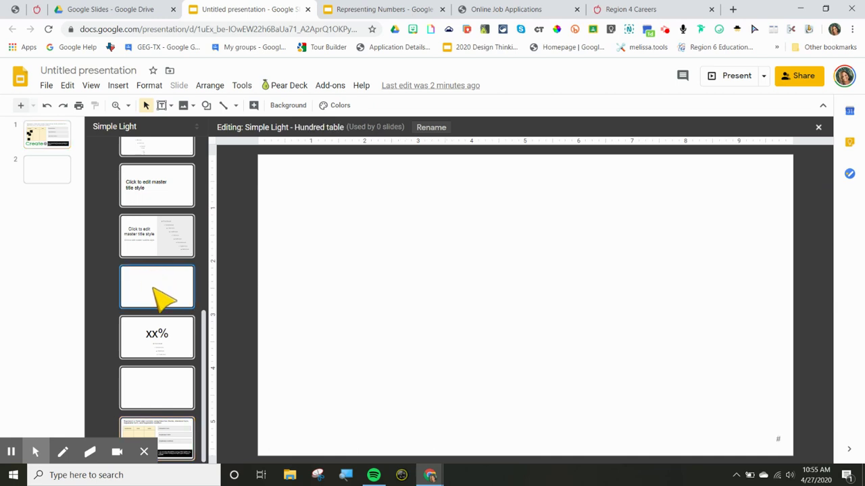
pyautogui.click(167, 193)
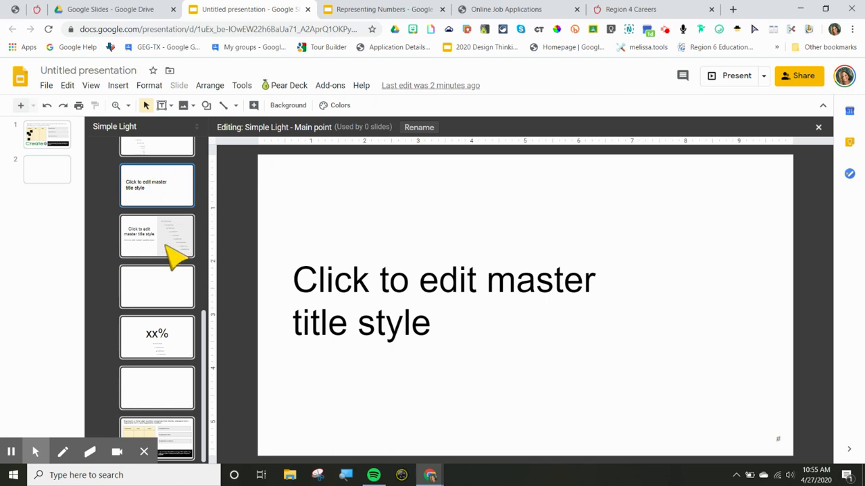
pyautogui.click(172, 245)
pyautogui.click(168, 198)
pyautogui.tripleClick(391, 342)
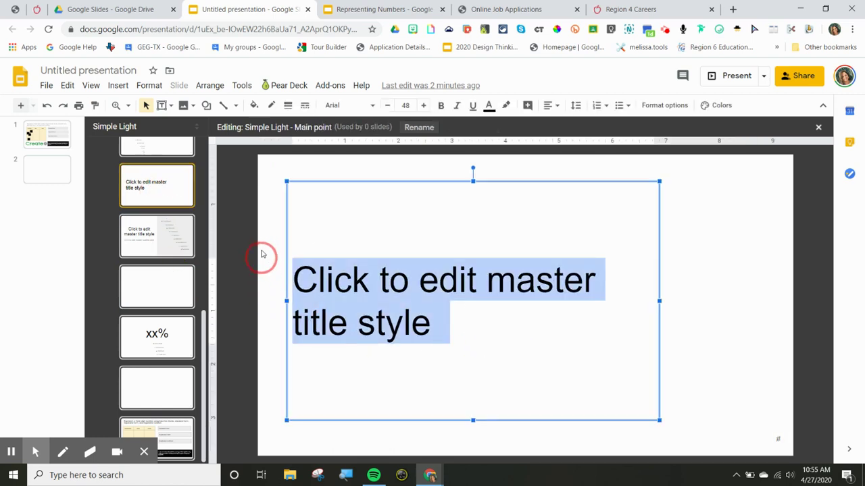
pyautogui.click(430, 181)
pyautogui.press('Delete')
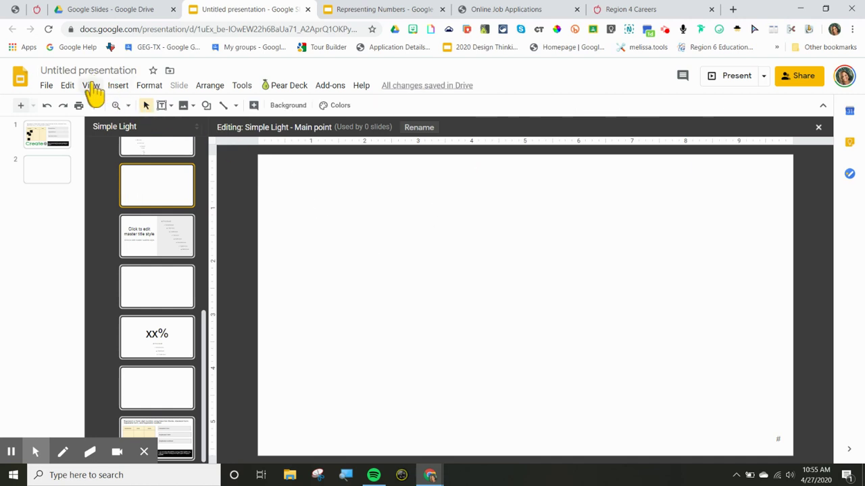
# Step: Insert a 3 x 2 table in the Main point layout and size it with a short header row above a tall second row
pyautogui.click(118, 85)
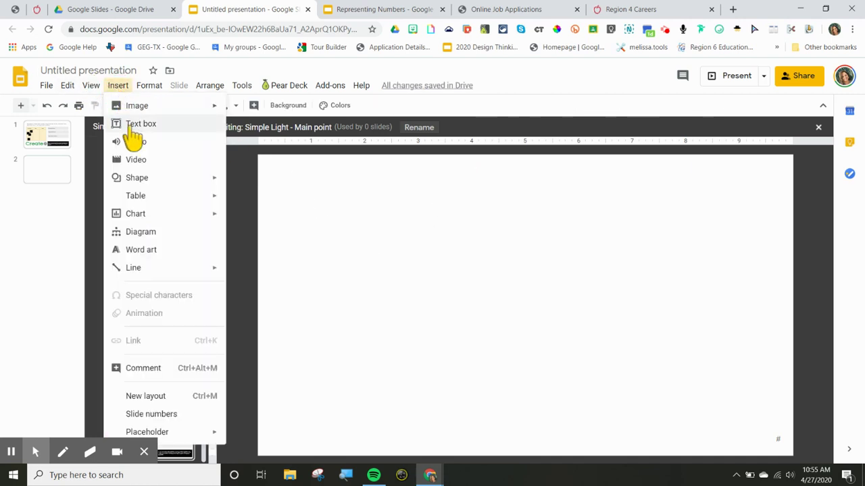
pyautogui.moveTo(201, 198)
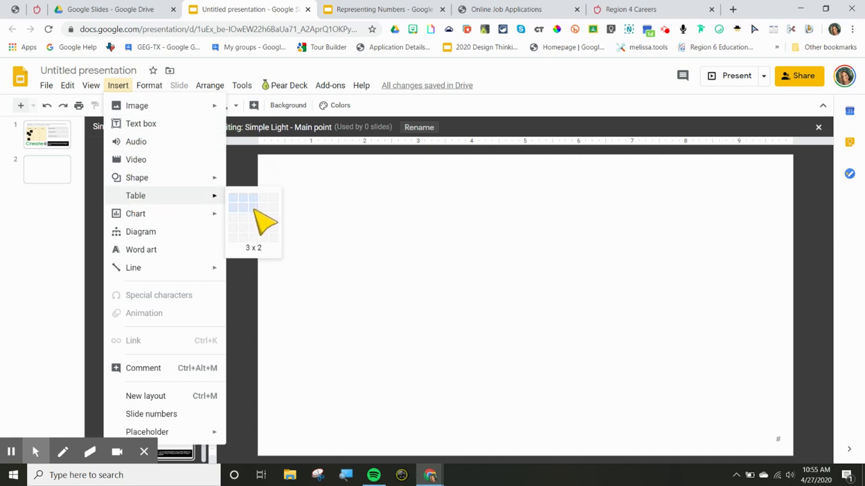
pyautogui.click(253, 209)
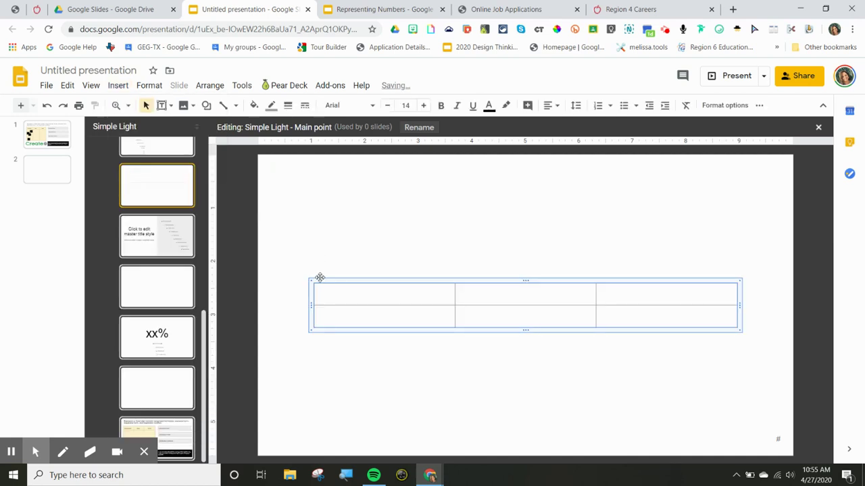
pyautogui.moveTo(308, 279); pyautogui.dragTo(277, 196)
pyautogui.moveTo(740, 329); pyautogui.dragTo(618, 420)
pyautogui.moveTo(380, 308); pyautogui.dragTo(365, 236)
# Step: Label the header cells Hundreds, Tens and Ones, and slightly reduce the header row's height
pyautogui.click(342, 223)
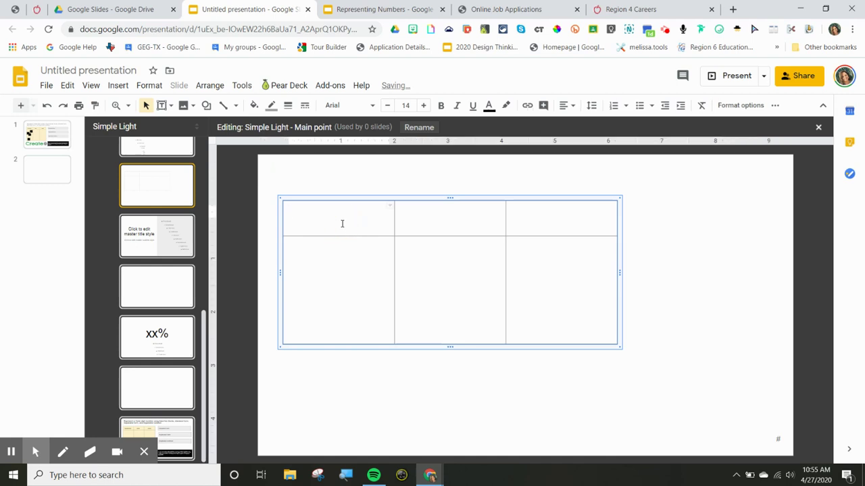
pyautogui.write('Hundreds')
pyautogui.press('Tab')
pyautogui.write('Tens')
pyautogui.press('Tab')
pyautogui.write('Ones')
pyautogui.moveTo(338, 237); pyautogui.dragTo(339, 228)
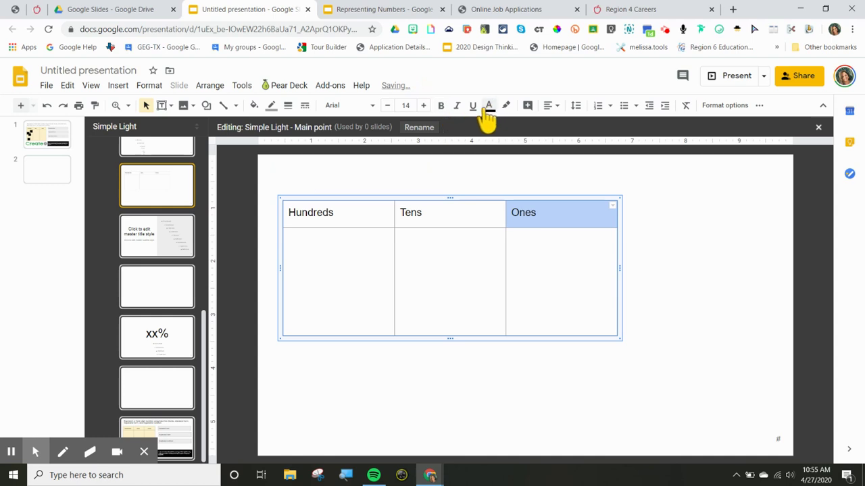
# Step: Fill the table's Hundreds, Tens and Ones header cells with yellow
pyautogui.click(254, 106)
pyautogui.click(567, 221)
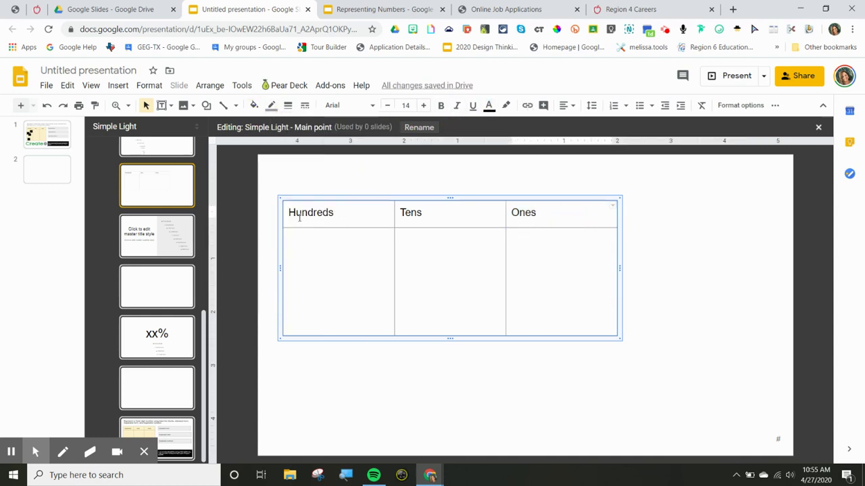
pyautogui.moveTo(289, 216); pyautogui.dragTo(572, 214)
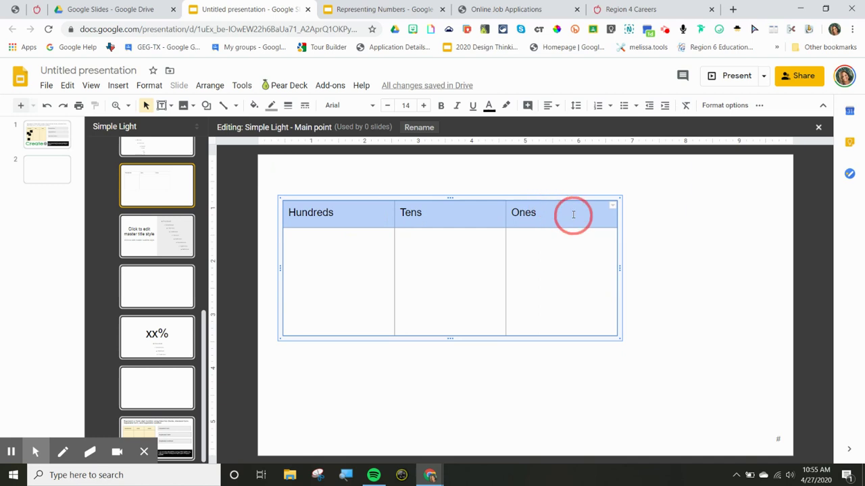
pyautogui.click(254, 107)
pyautogui.click(297, 185)
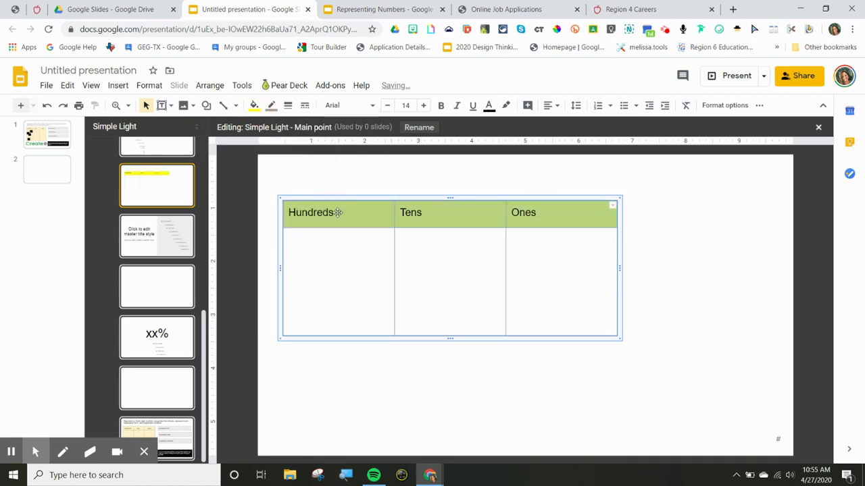
# Step: Make the table slightly narrower and taller, and move it down to the lower part of the layout
pyautogui.click(352, 263)
pyautogui.moveTo(618, 270); pyautogui.dragTo(604, 270)
pyautogui.moveTo(439, 337); pyautogui.dragTo(436, 379)
pyautogui.moveTo(398, 197); pyautogui.dragTo(399, 237)
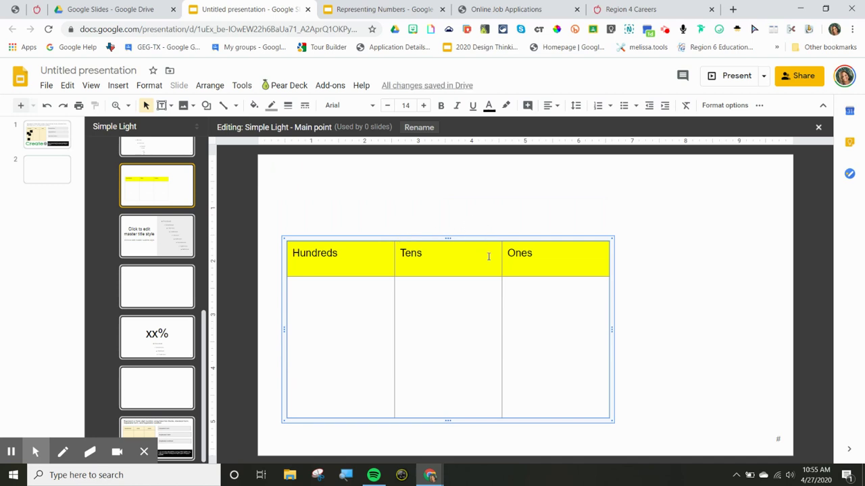
pyautogui.click(118, 85)
pyautogui.moveTo(131, 109)
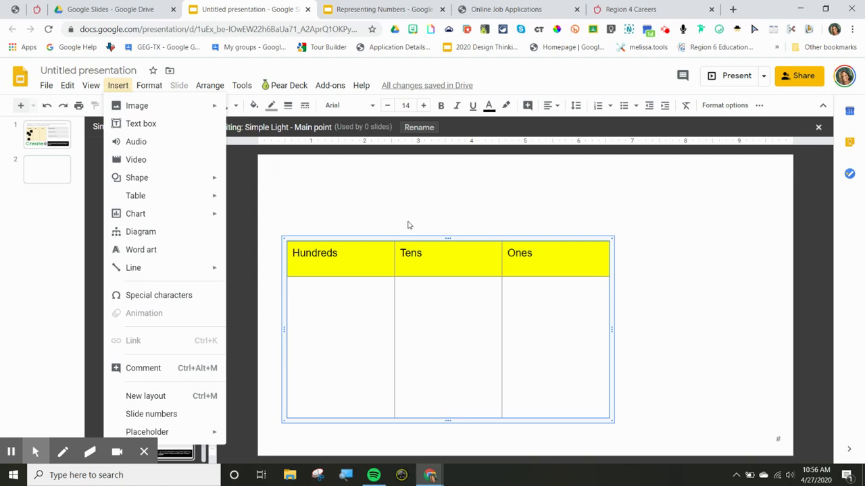
pyautogui.click(353, 217)
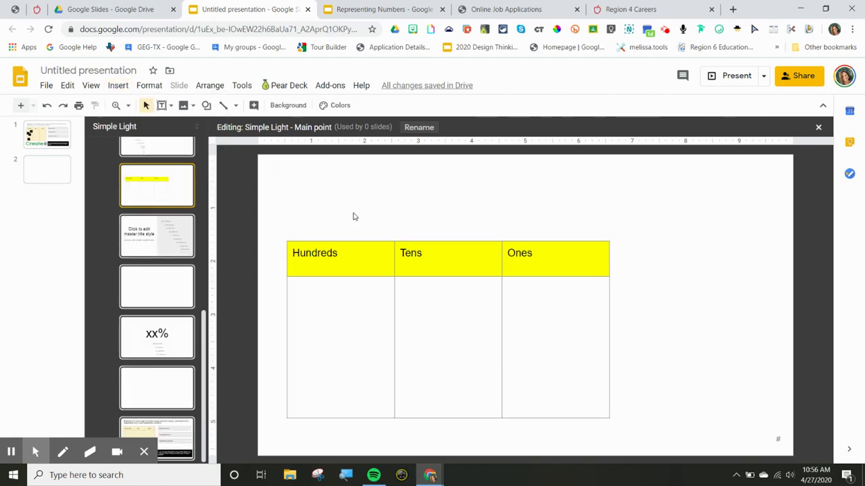
# Step: Rename the layout as Hundreds Chart
pyautogui.click(420, 128)
pyautogui.press('BackSpace')
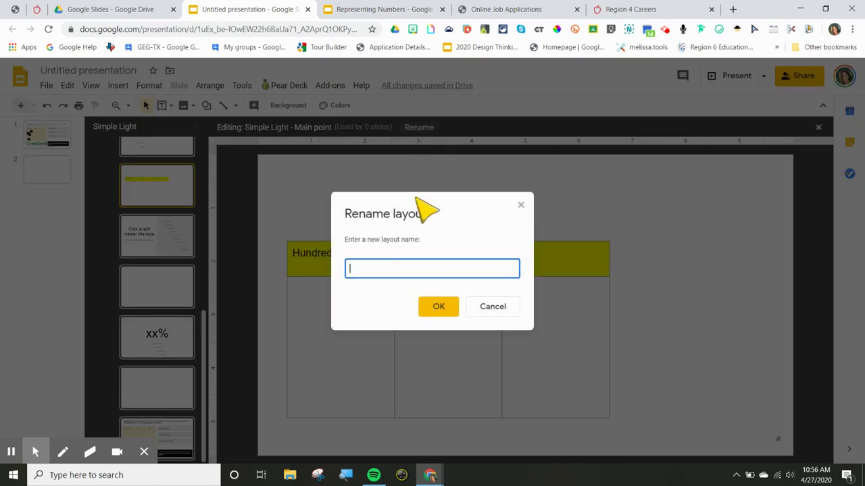
pyautogui.write('J')
pyautogui.press('BackSpace')
pyautogui.write('Hundreds Chart')
pyautogui.click(448, 312)
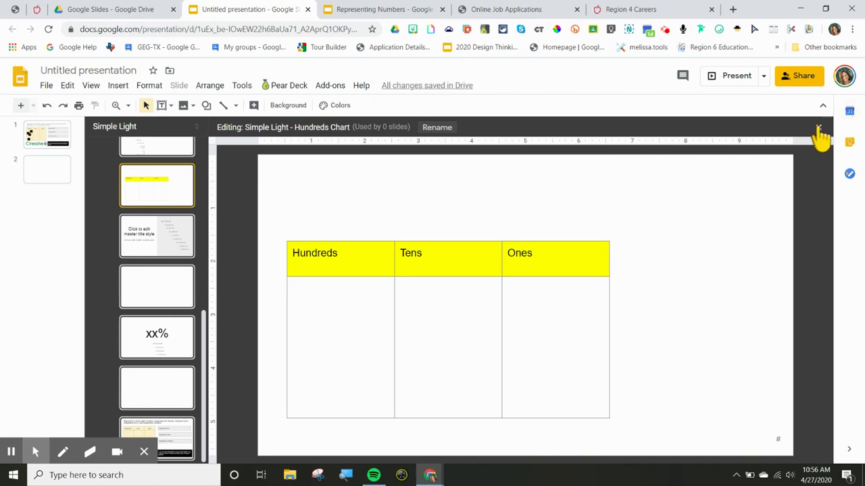
# Step: Close the master editor and add a new slide with the Hundreds Chart layout after slide 1
pyautogui.click(818, 128)
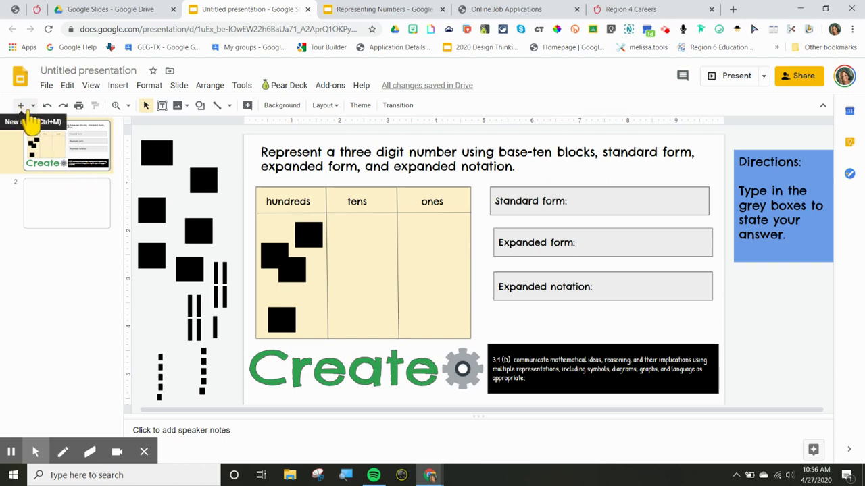
pyautogui.click(32, 107)
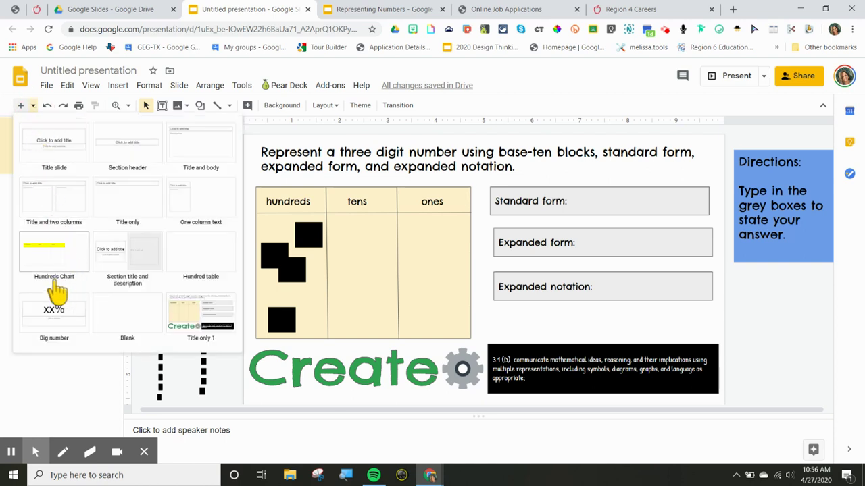
pyautogui.click(50, 251)
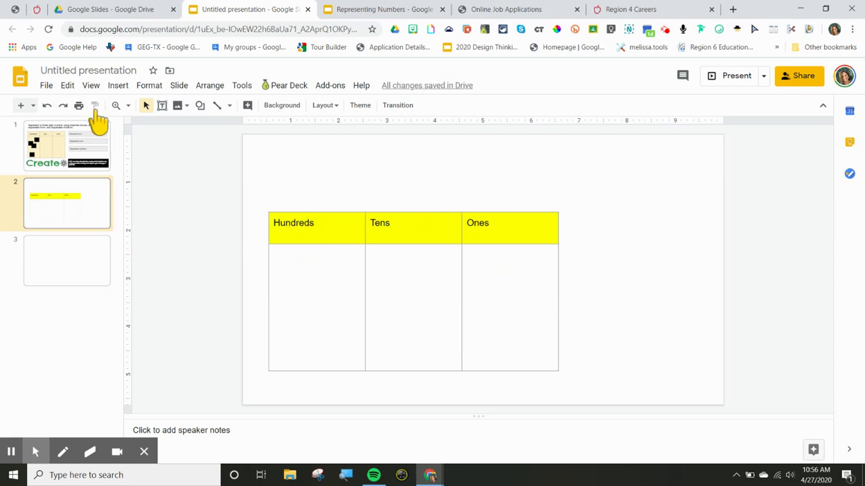
# Step: Examine the answer text box beside Standard form on slide 1
pyautogui.click(89, 157)
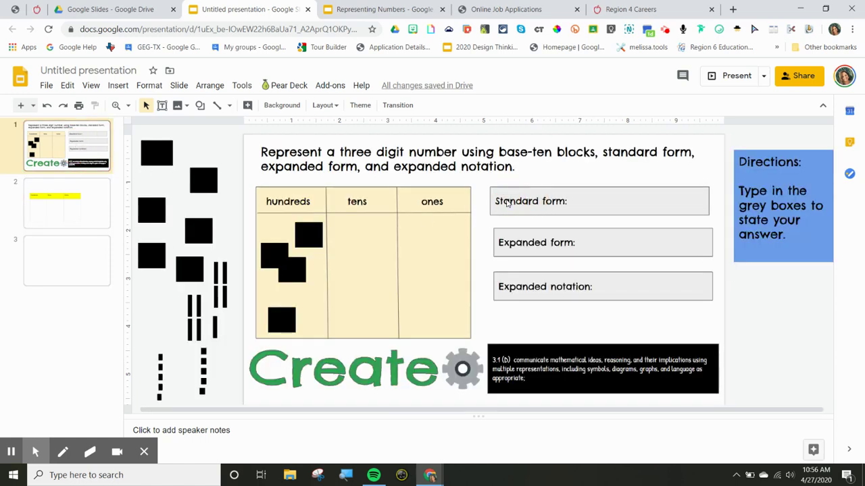
pyautogui.click(597, 197)
pyautogui.click(120, 86)
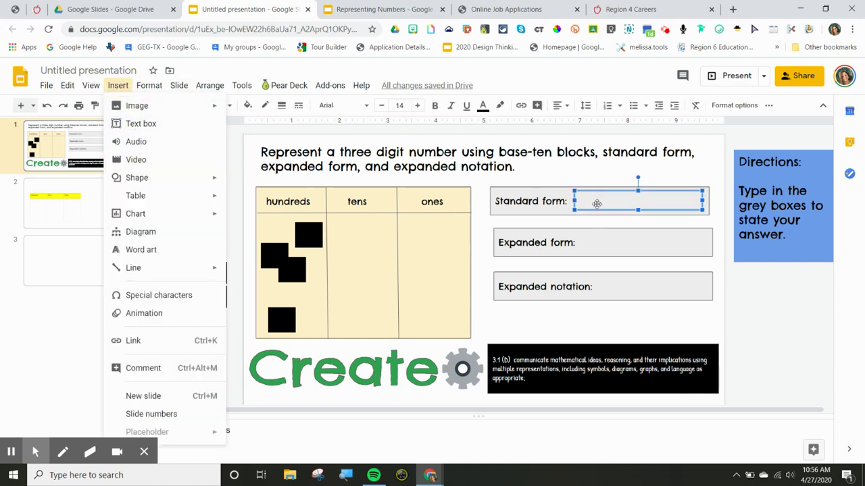
pyautogui.click(599, 201)
# Step: Draw a rectangle shape on slide 2 beside the table's header row and place the text cursor inside it
pyautogui.click(74, 210)
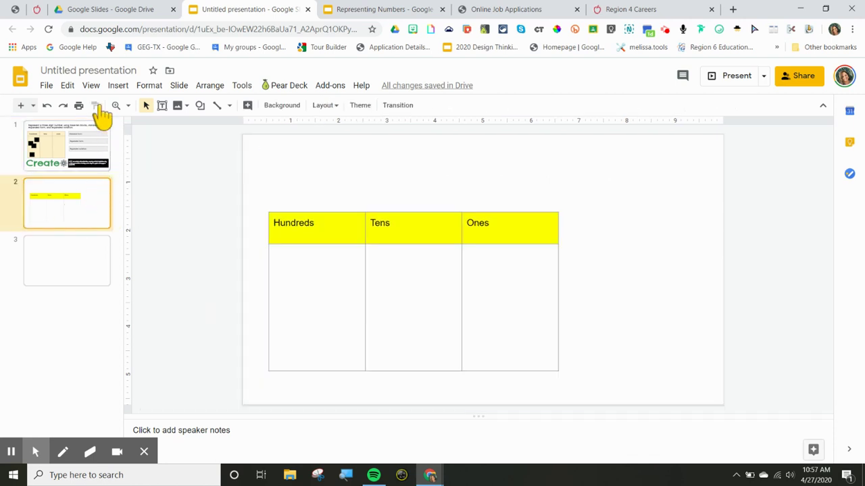
pyautogui.click(118, 86)
pyautogui.moveTo(135, 179)
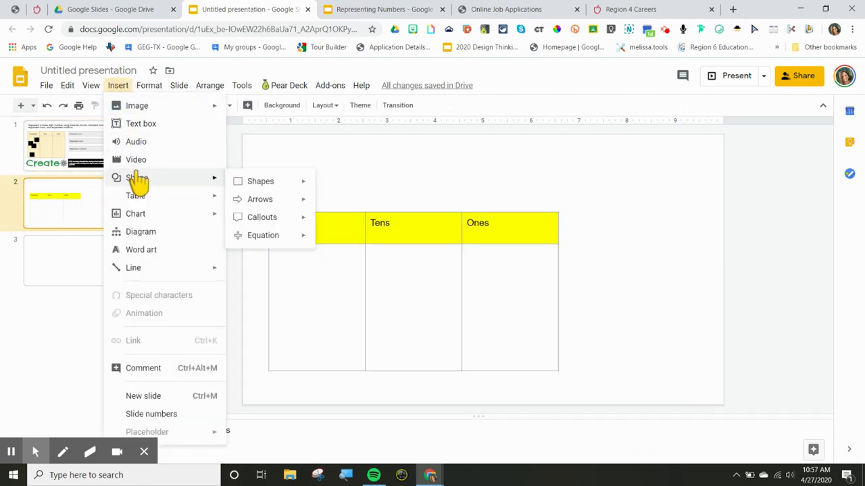
pyautogui.moveTo(298, 188)
pyautogui.click(323, 185)
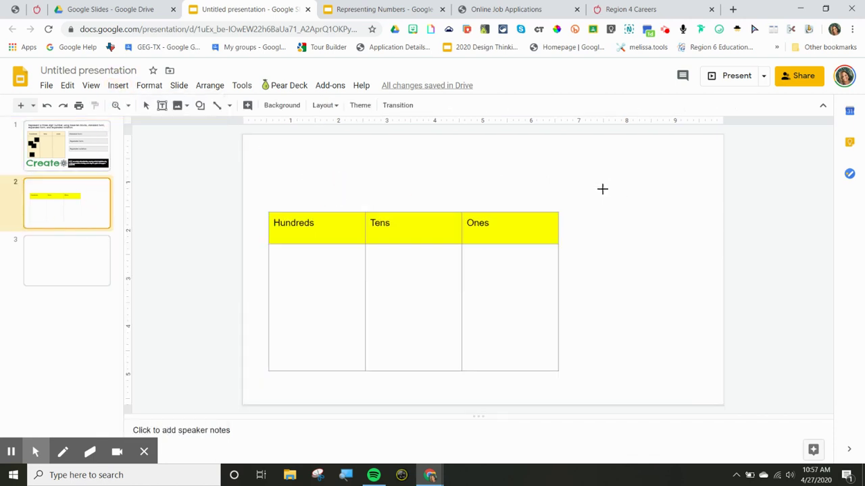
pyautogui.moveTo(579, 191); pyautogui.dragTo(705, 237)
pyautogui.click(602, 211)
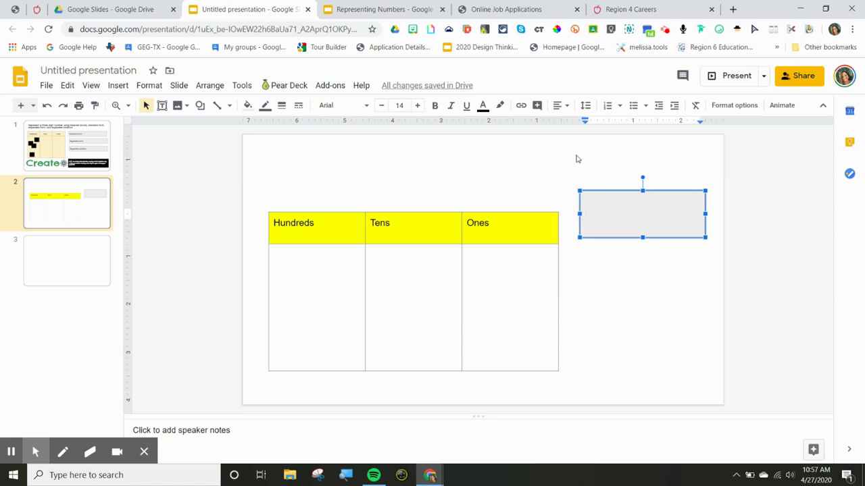
# Step: Align the rectangle's text to the top and enter "Type to show standard form:"
pyautogui.click(563, 112)
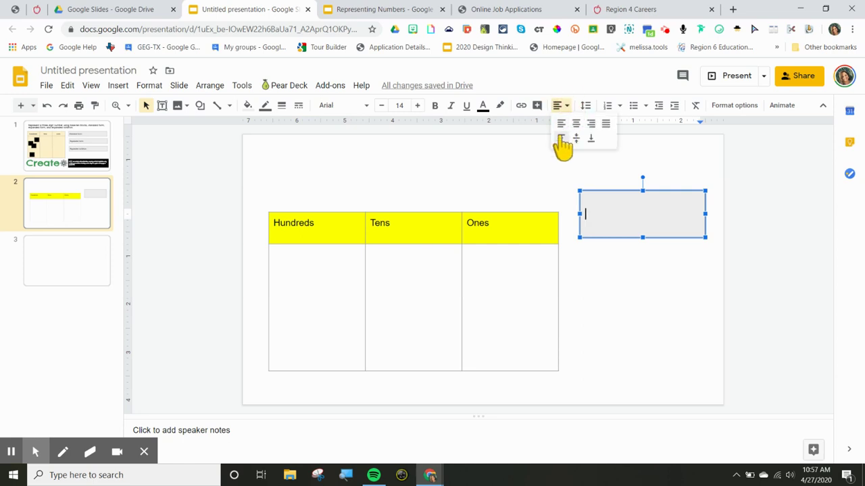
pyautogui.click(561, 139)
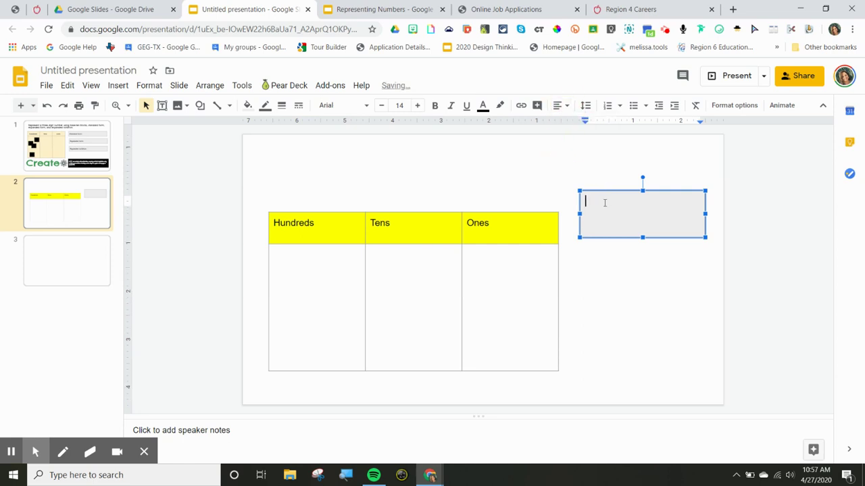
pyautogui.write('Type to show standard form:')
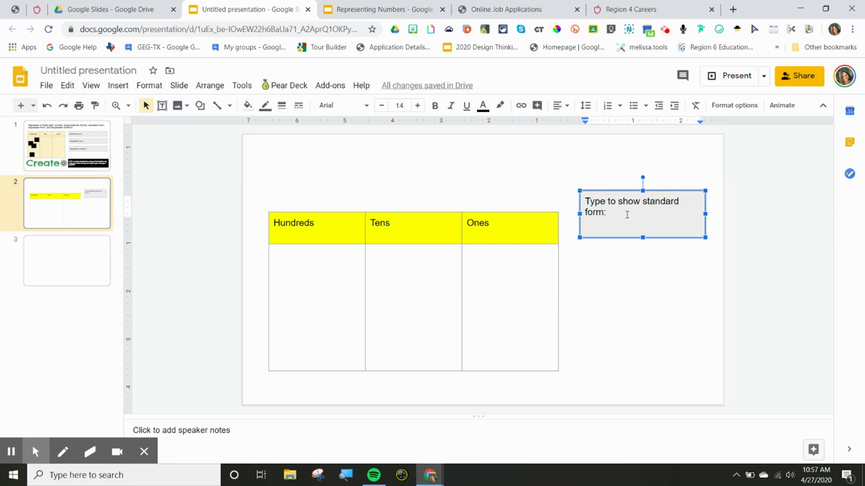
# Step: Compare the Standard form answer box on slide 1 with the grey prompt box on slide 2
pyautogui.click(95, 150)
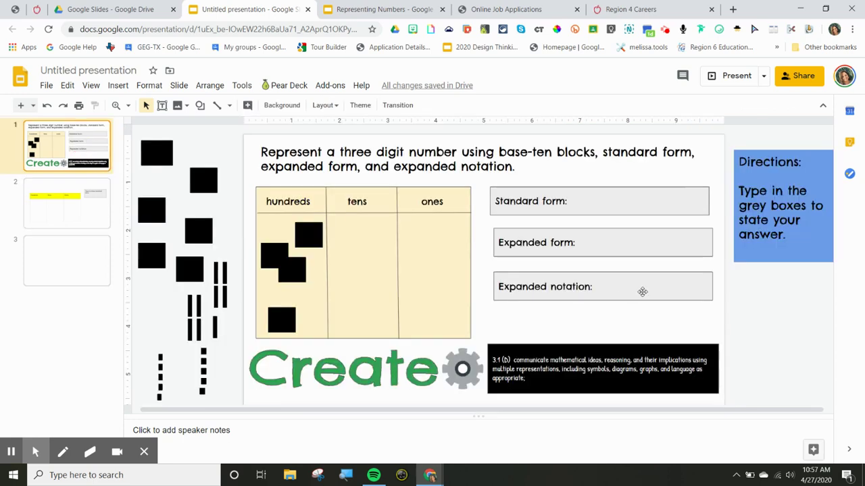
pyautogui.click(616, 201)
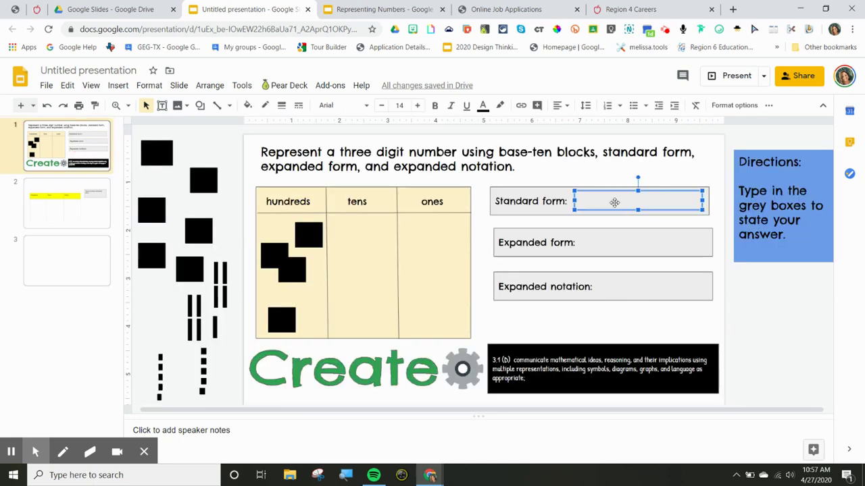
pyautogui.click(88, 212)
pyautogui.click(614, 227)
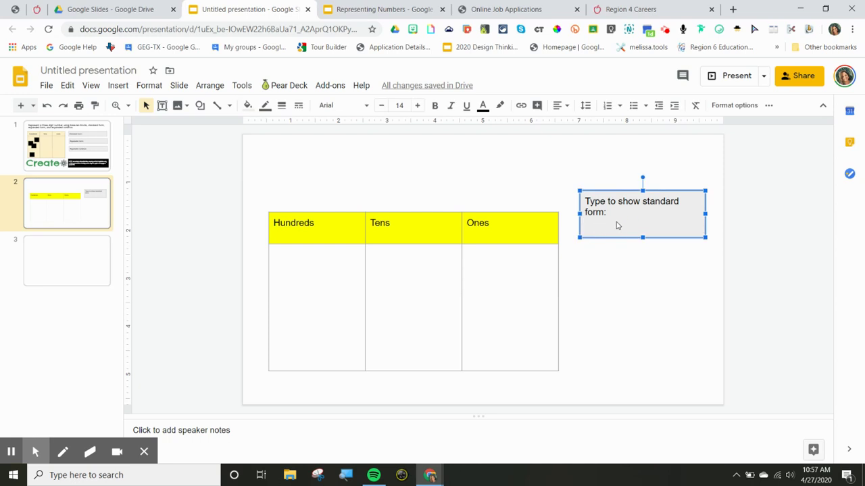
pyautogui.click(613, 213)
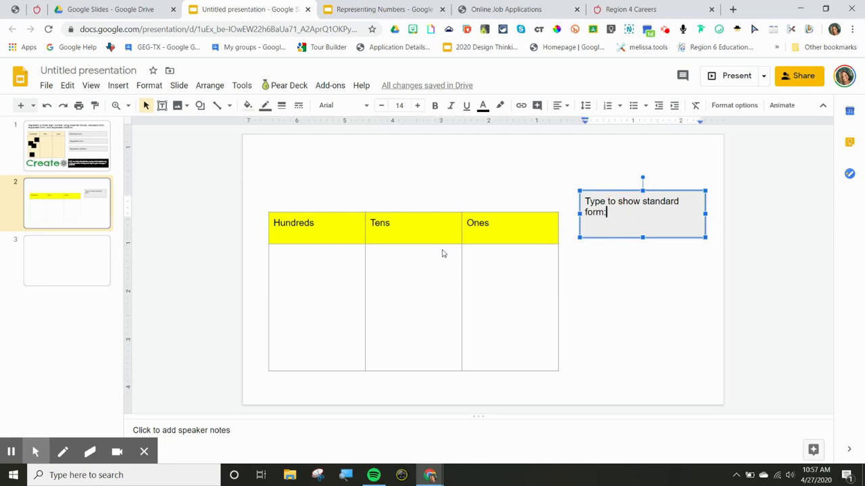
# Step: Open slide 1 and move a black hundreds block from beside the slide onto the place-value table and back off the slide
pyautogui.click(54, 154)
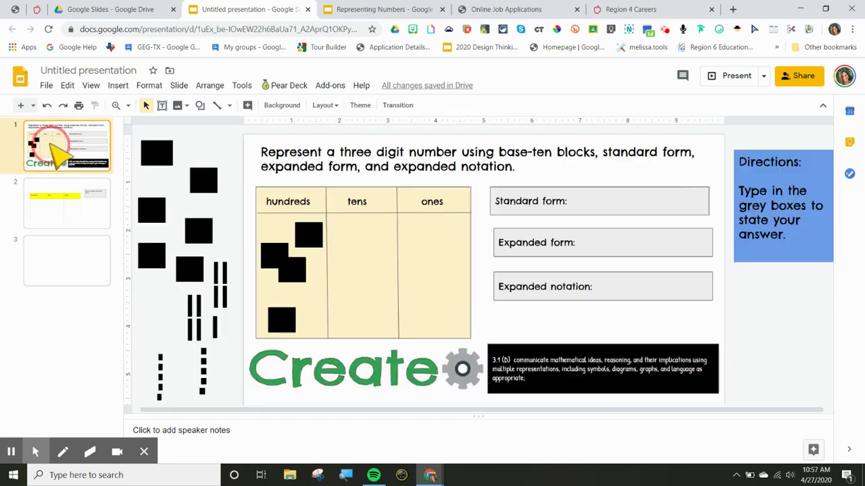
pyautogui.click(151, 151)
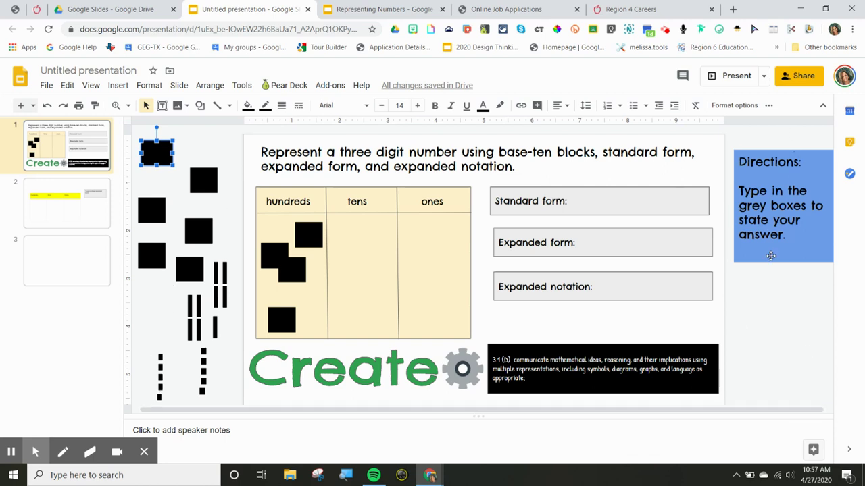
pyautogui.moveTo(205, 182); pyautogui.dragTo(343, 231)
pyautogui.click(266, 208)
pyautogui.moveTo(267, 208); pyautogui.dragTo(206, 174)
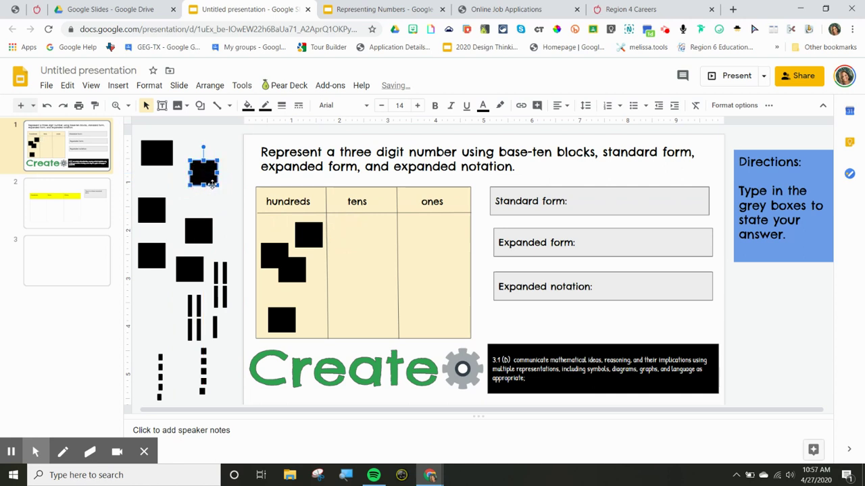
# Step: Delete the uppermost black square in the hundreds column and move a square from beside the slide into its place
pyautogui.moveTo(304, 233); pyautogui.dragTo(224, 205)
pyautogui.click(224, 207)
pyautogui.press('Delete')
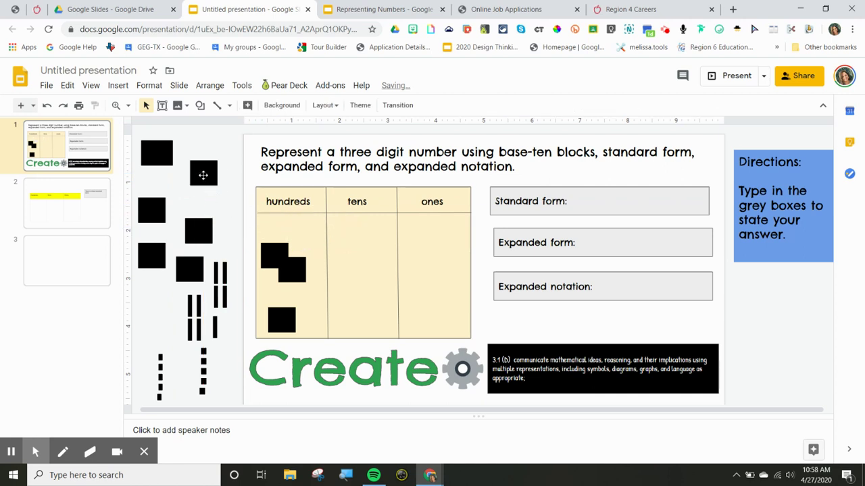
pyautogui.moveTo(201, 169); pyautogui.dragTo(307, 231)
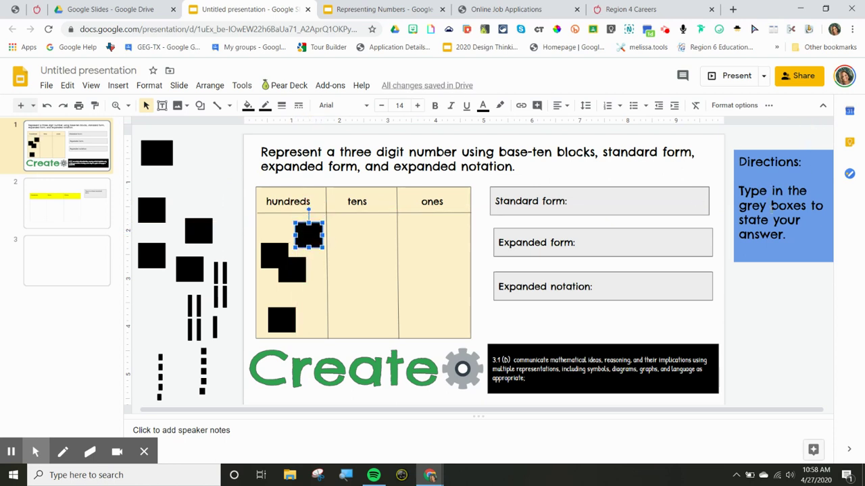
# Step: Enter "Directions" in the speaker notes of slide 1
pyautogui.click(212, 429)
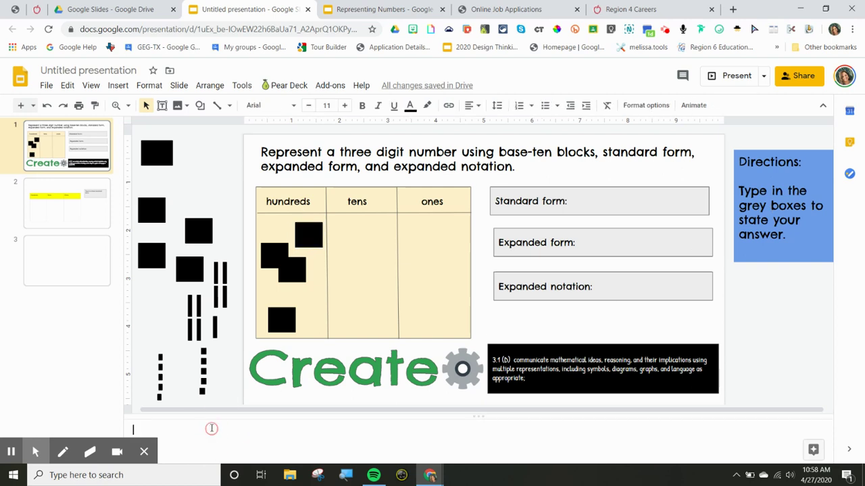
pyautogui.write('Directions')
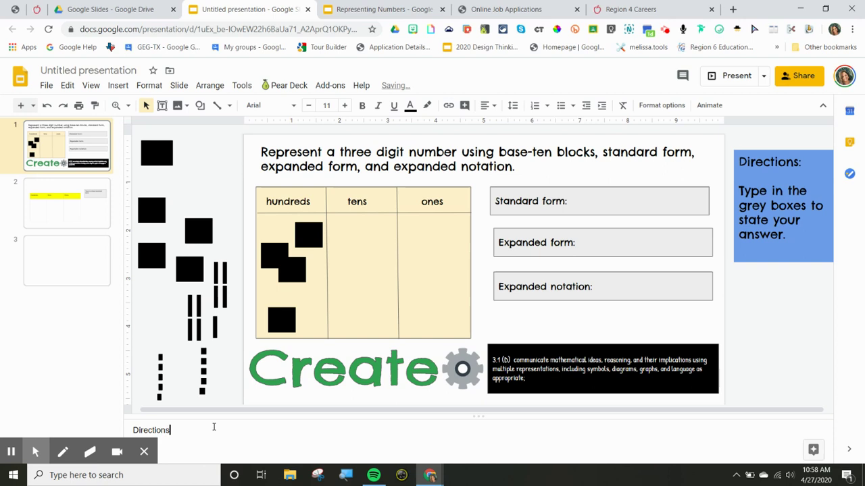